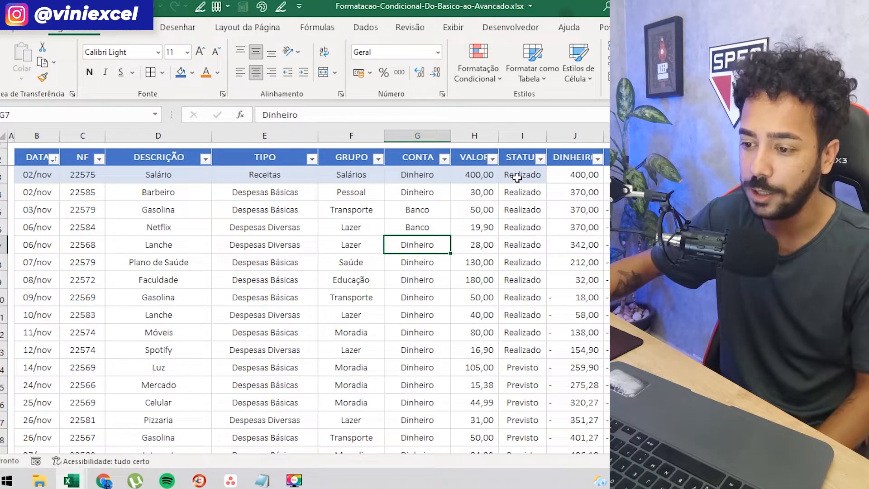
Enter Realizado as the status of the first four entries, Salário through Netflix (I3:I6)
{"action": "left_click", "coordinate": [486, 194]}
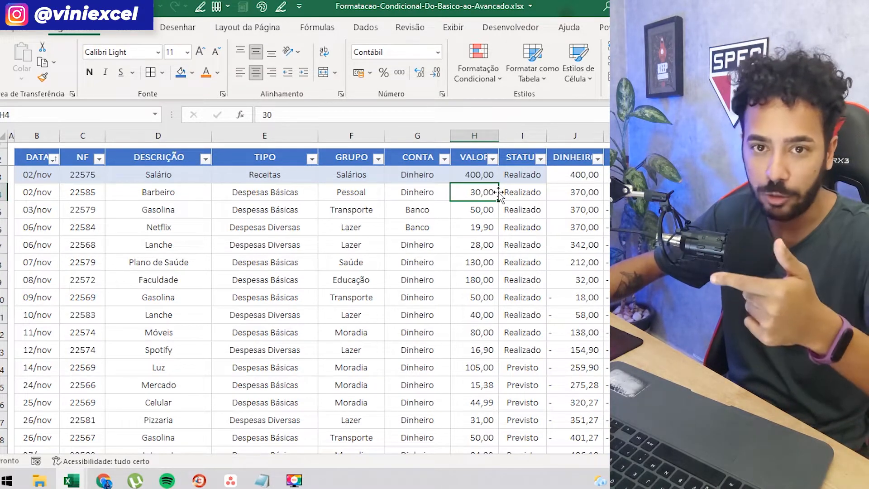
{"action": "left_click", "coordinate": [509, 192]}
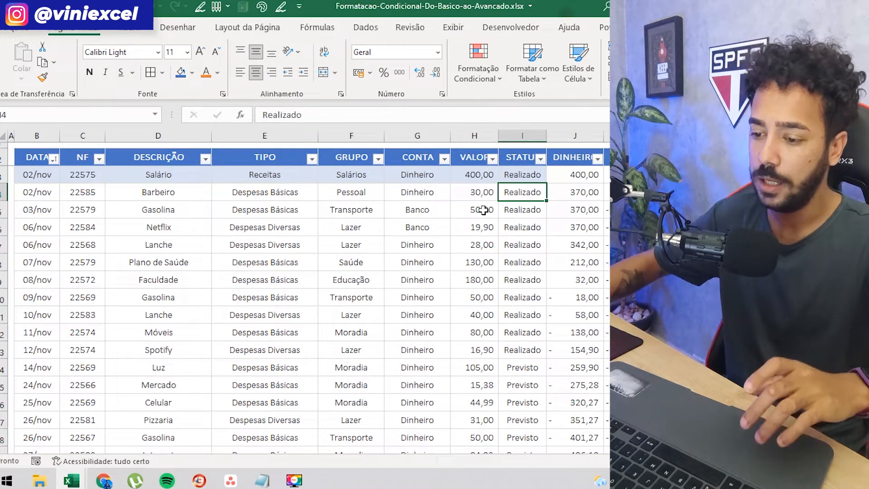
{"action": "type", "text": "Rea"}
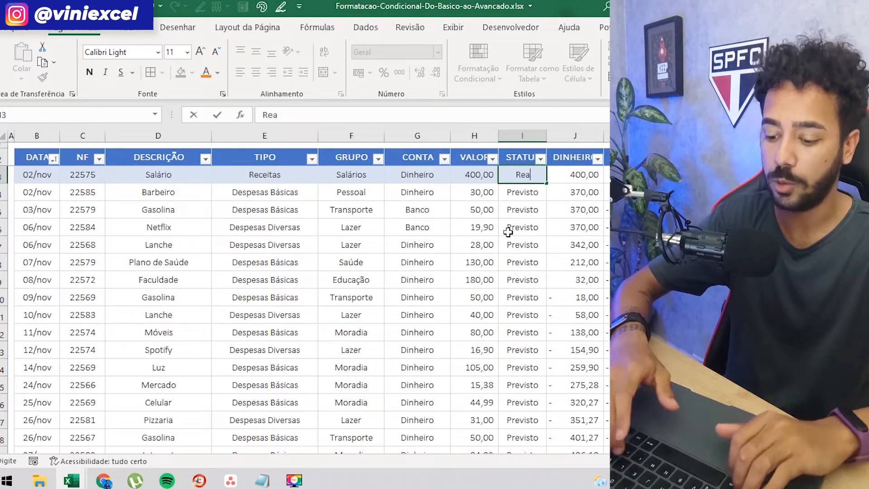
{"action": "type", "text": "lizado"}
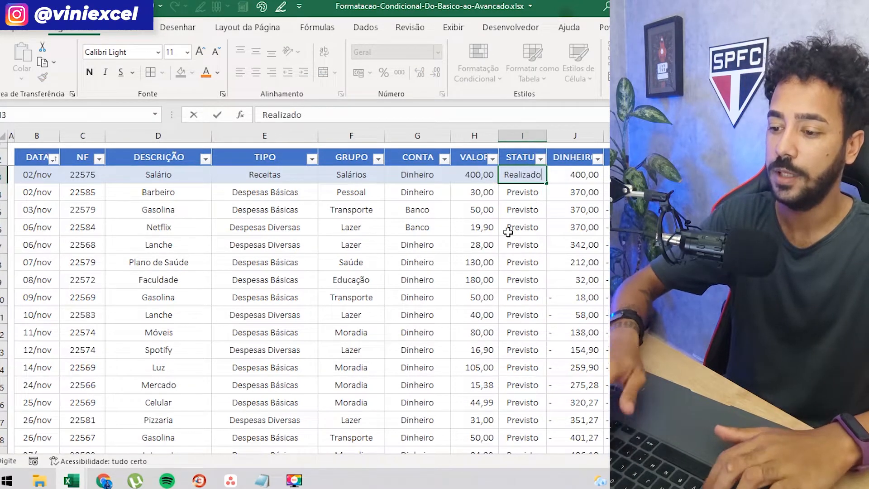
{"action": "key", "text": "Return"}
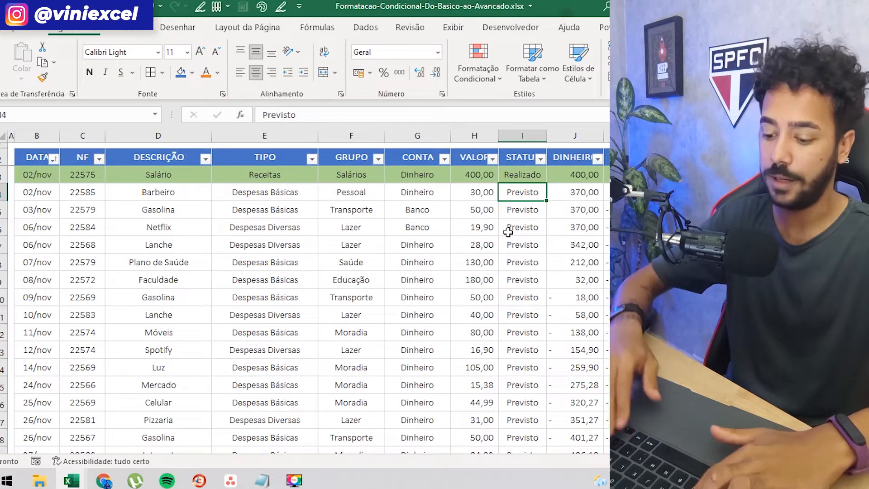
{"action": "type", "text": "r"}
{"action": "key", "text": "Return"}
{"action": "type", "text": "r"}
{"action": "key", "text": "Return"}
{"action": "type", "text": "r"}
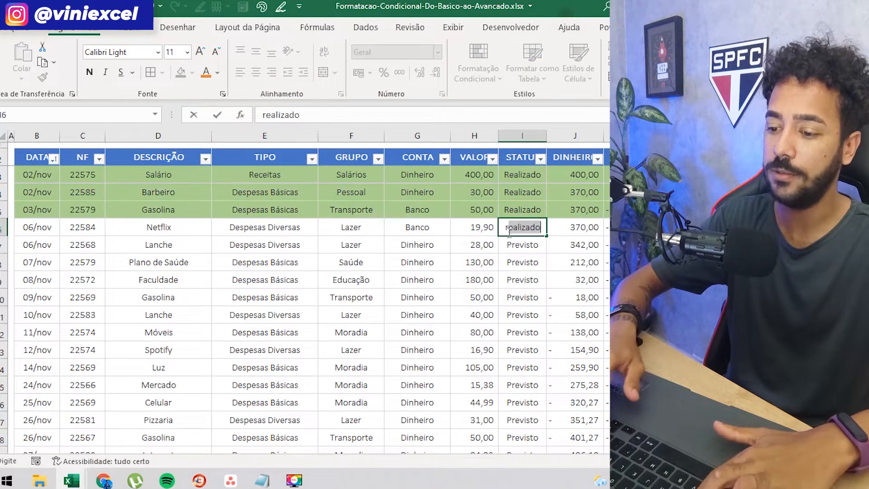
{"action": "key", "text": "Return"}
Set the Barbeiro entry's status to Previsto and re-enter Realizado for the Netflix entry
{"action": "key", "text": "Up"}
{"action": "key", "text": "Up"}
{"action": "key", "text": "Up"}
{"action": "type", "text": "p"}
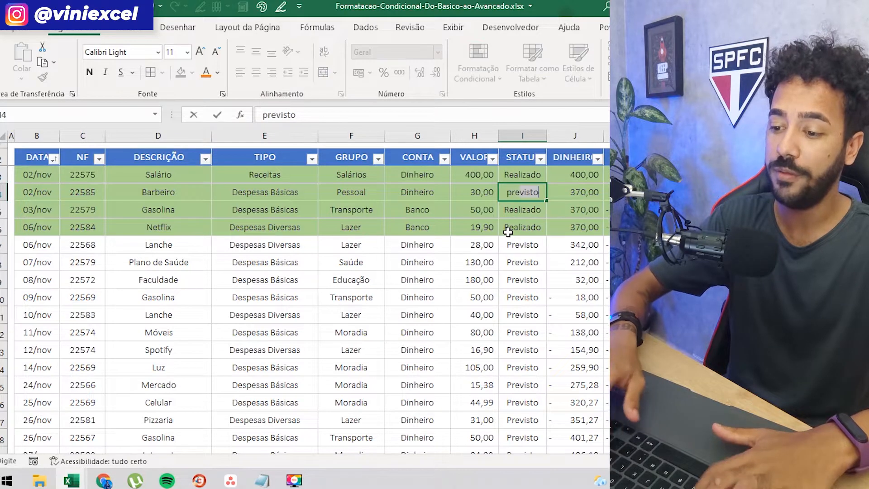
{"action": "key", "text": "Return"}
{"action": "key", "text": "Return"}
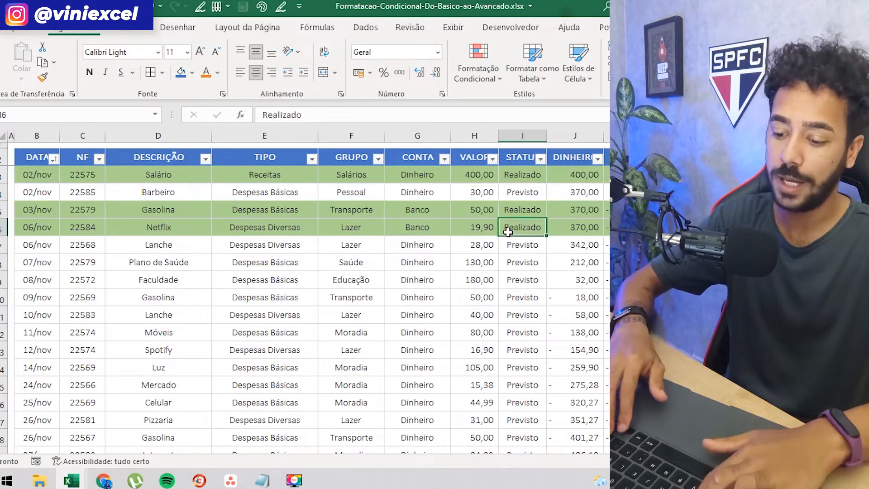
{"action": "type", "text": "r"}
{"action": "key", "text": "Return"}
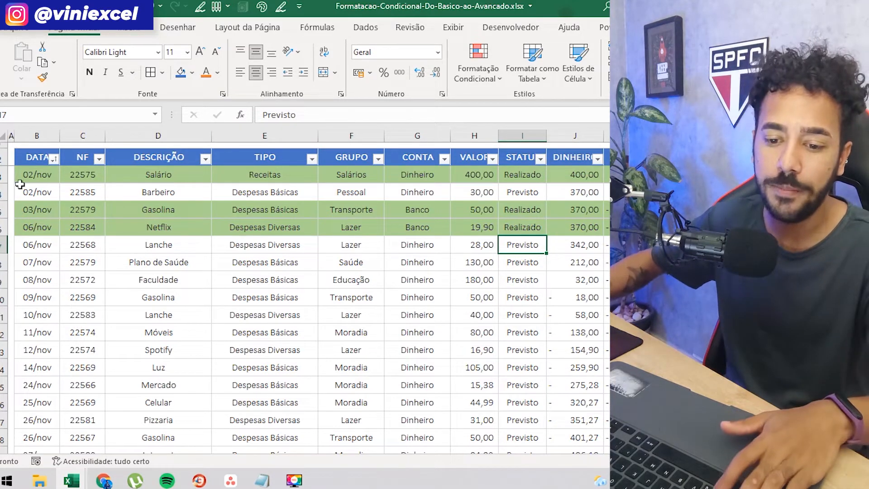
Clear the conditional formatting rules from the whole transactions table
{"action": "left_click", "coordinate": [19, 164]}
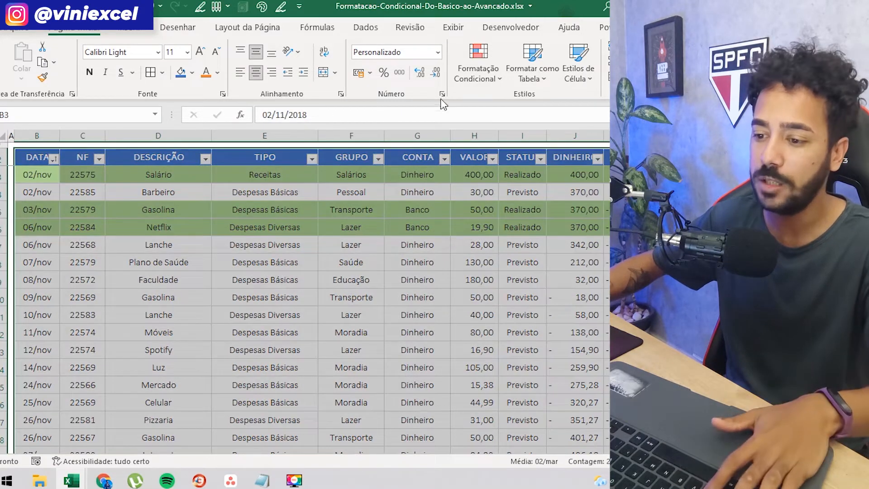
{"action": "left_click", "coordinate": [499, 79]}
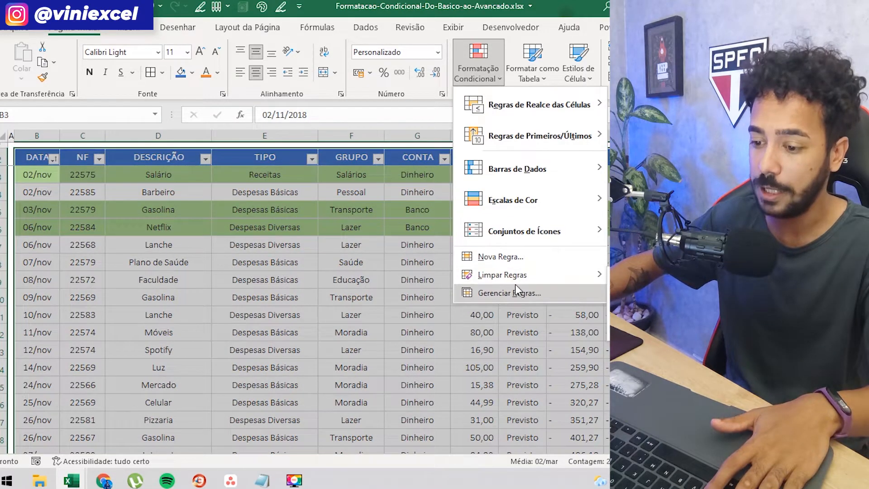
{"action": "left_click", "coordinate": [656, 276]}
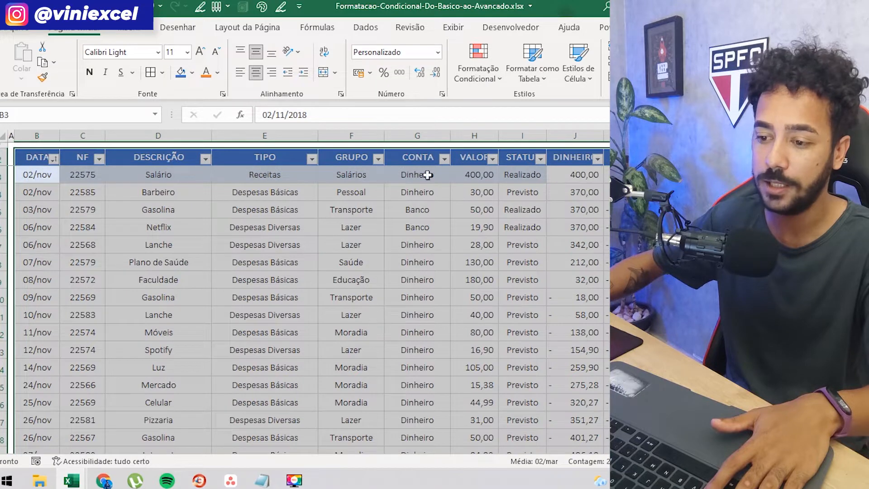
{"action": "left_click", "coordinate": [35, 178]}
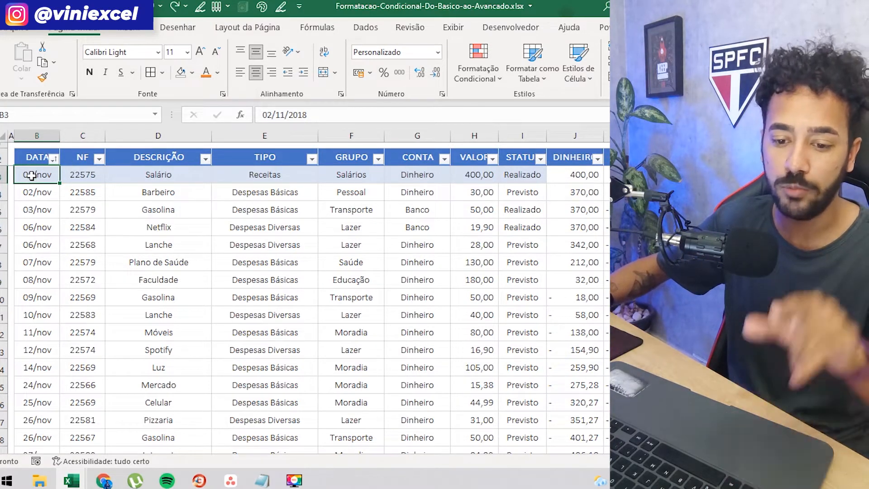
{"action": "left_click_drag", "start_coordinate": [23, 177], "coordinate": [591, 445]}
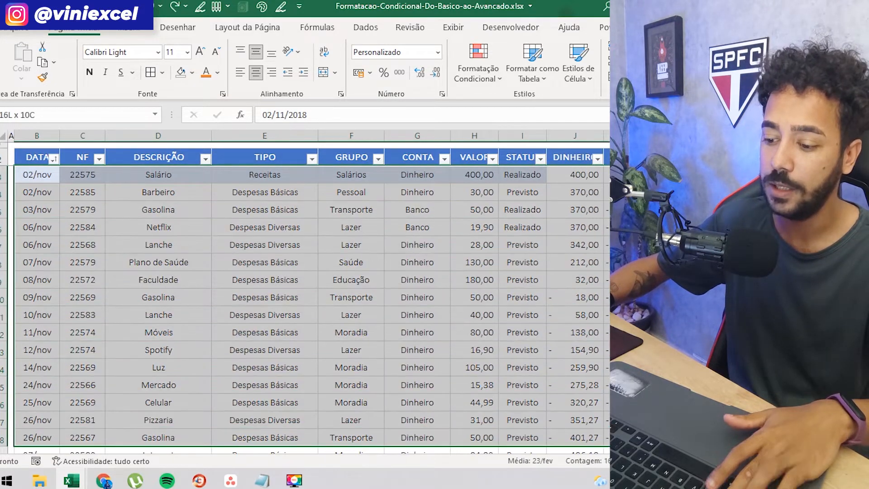
{"action": "left_click", "coordinate": [158, 279]}
Select the whole table and start a new conditional formatting rule that uses a formula to determine which cells to format
{"action": "left_click", "coordinate": [41, 177]}
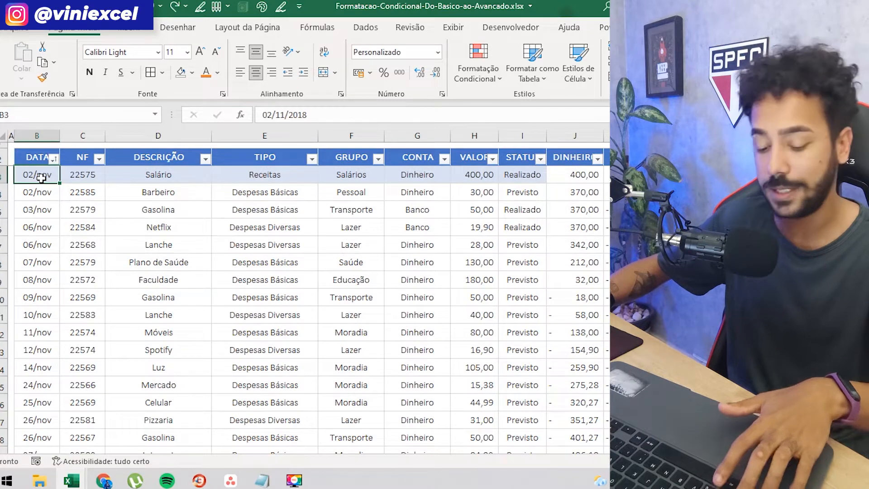
{"action": "key", "text": "ctrl+a"}
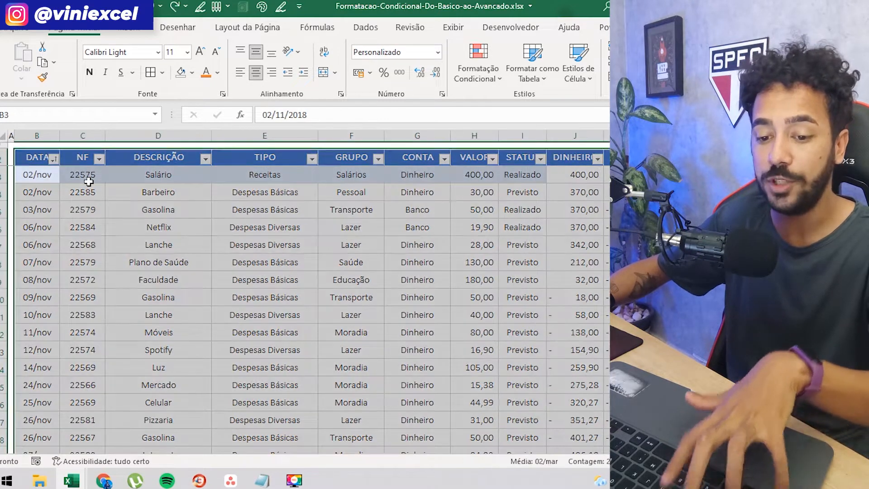
{"action": "key", "text": "ctrl+q"}
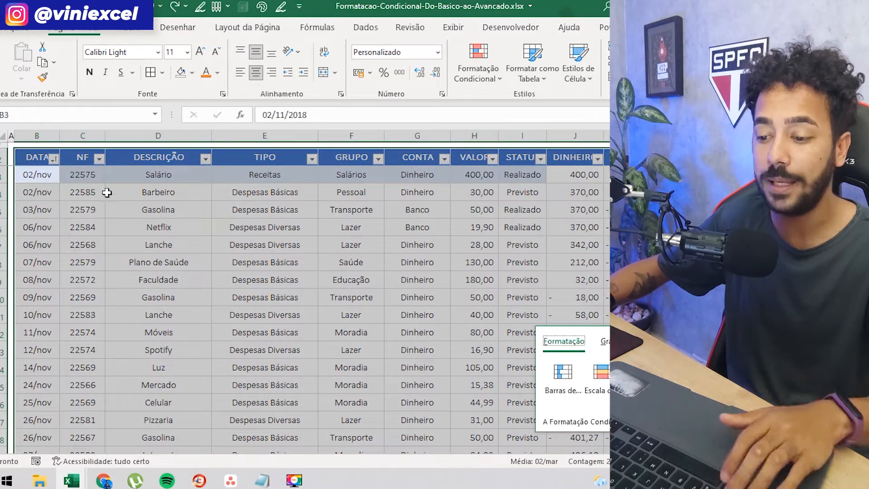
{"action": "left_click", "coordinate": [85, 31]}
{"action": "left_click", "coordinate": [468, 78]}
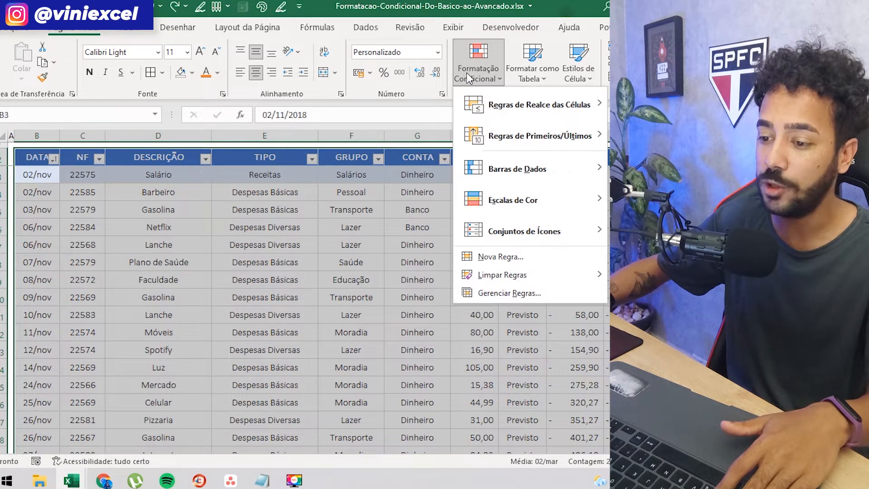
{"action": "left_click", "coordinate": [517, 258]}
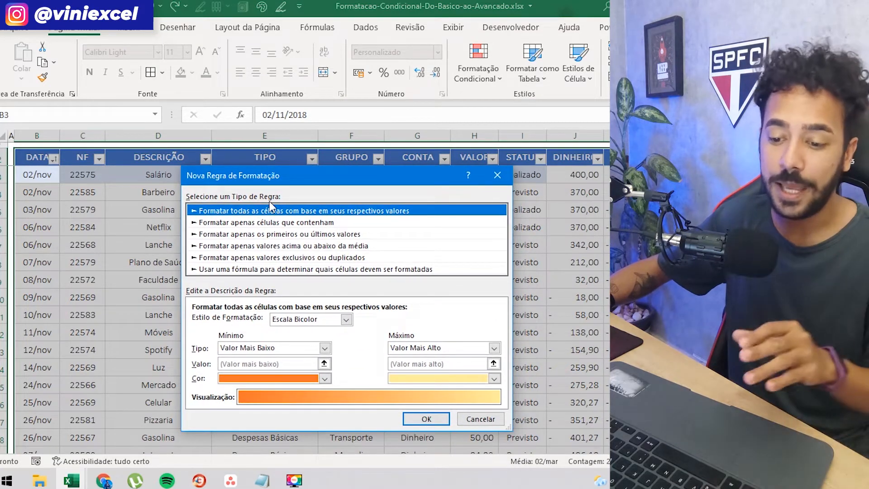
{"action": "left_click", "coordinate": [230, 270]}
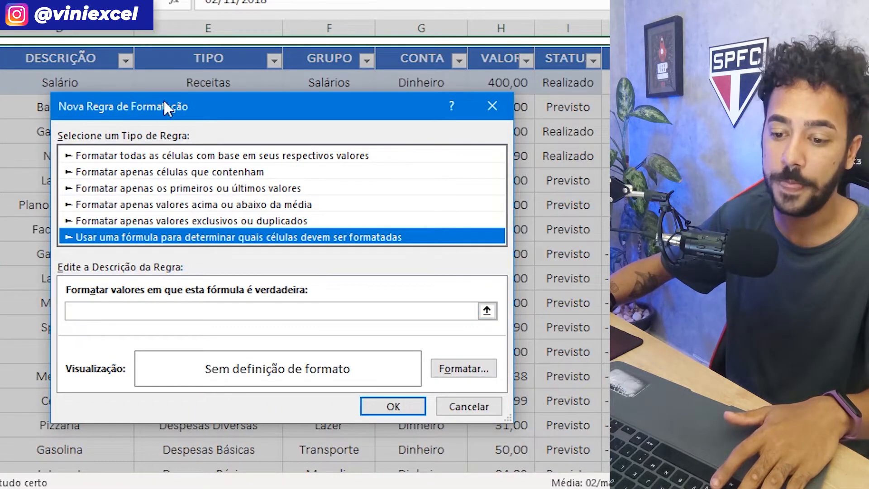
{"action": "left_click_drag", "start_coordinate": [164, 100], "coordinate": [106, 136]}
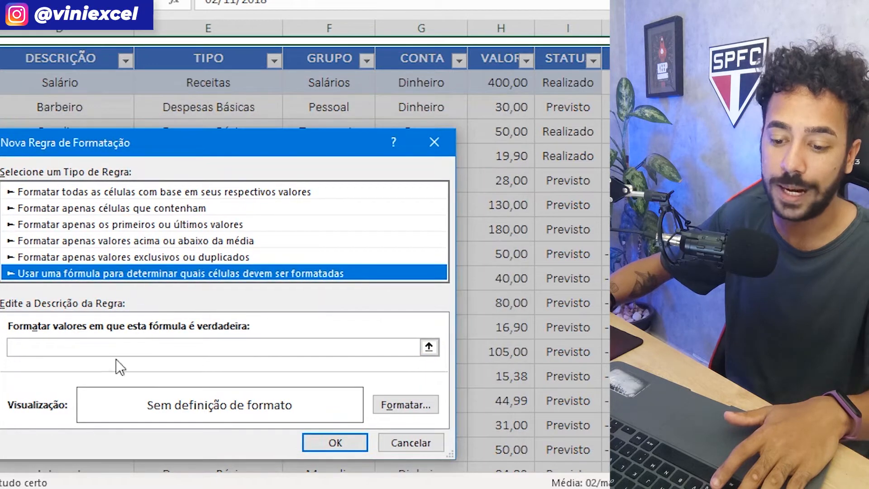
Enter the rule formula =$I$3="Realizado", referencing the first status cell
{"action": "left_click", "coordinate": [61, 346]}
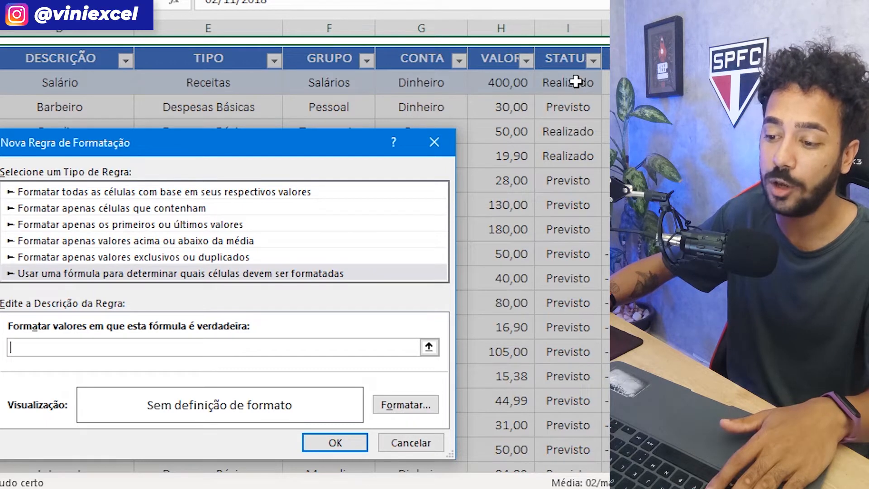
{"action": "left_click", "coordinate": [569, 82]}
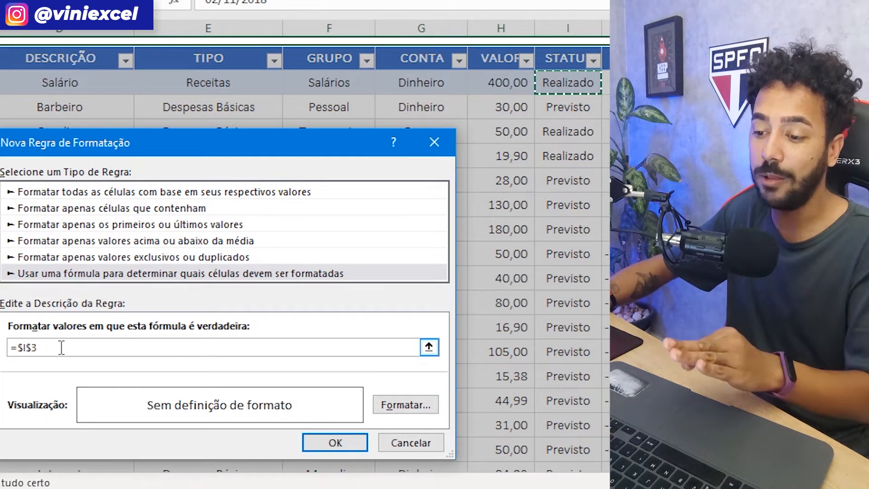
{"action": "type", "text": "="}
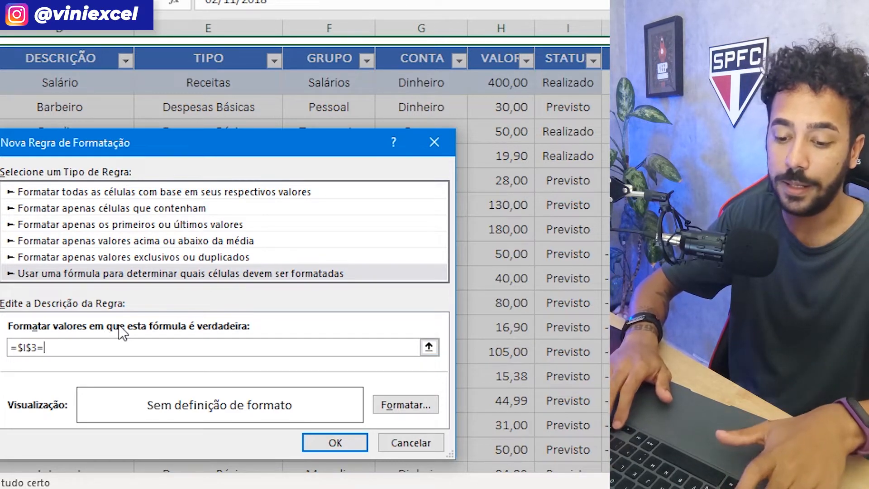
{"action": "type", "text": "\"R"}
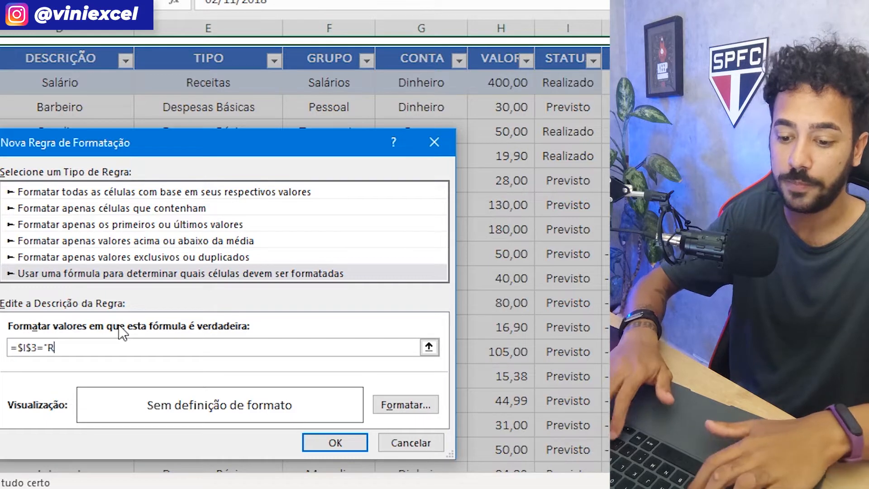
{"action": "type", "text": "ealizado\""}
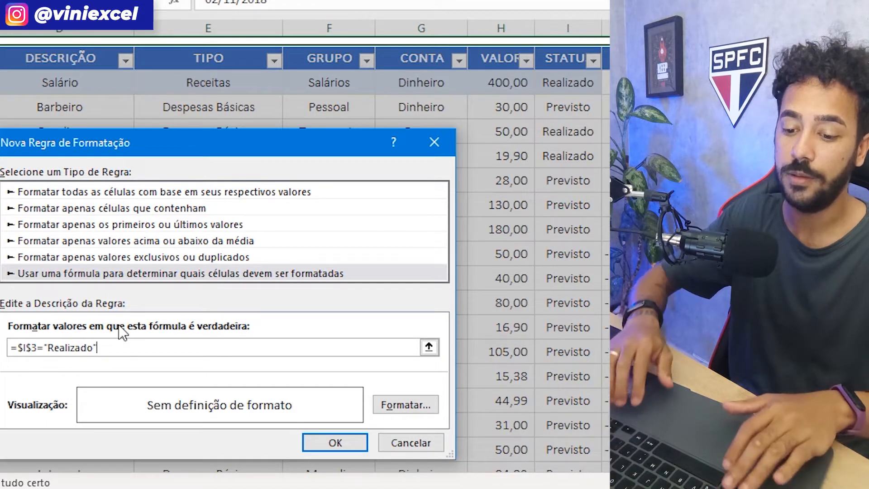
Give the rule a light green background fill
{"action": "left_click", "coordinate": [405, 405]}
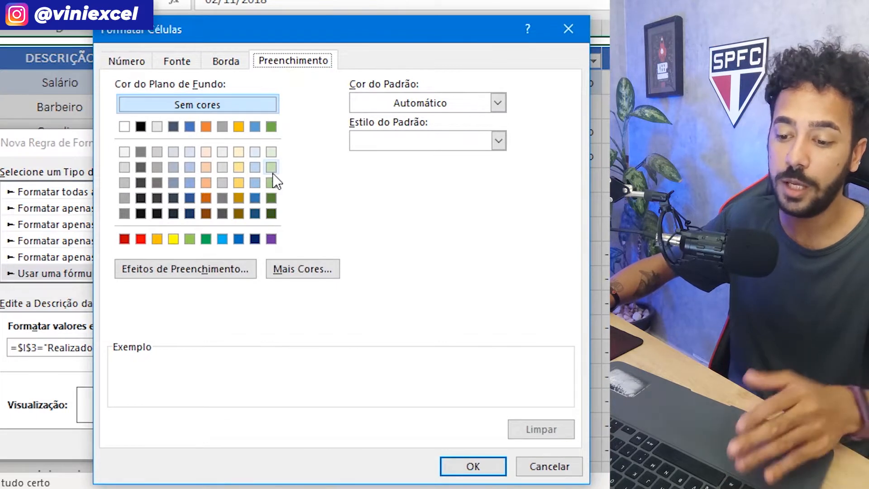
{"action": "left_click", "coordinate": [271, 183]}
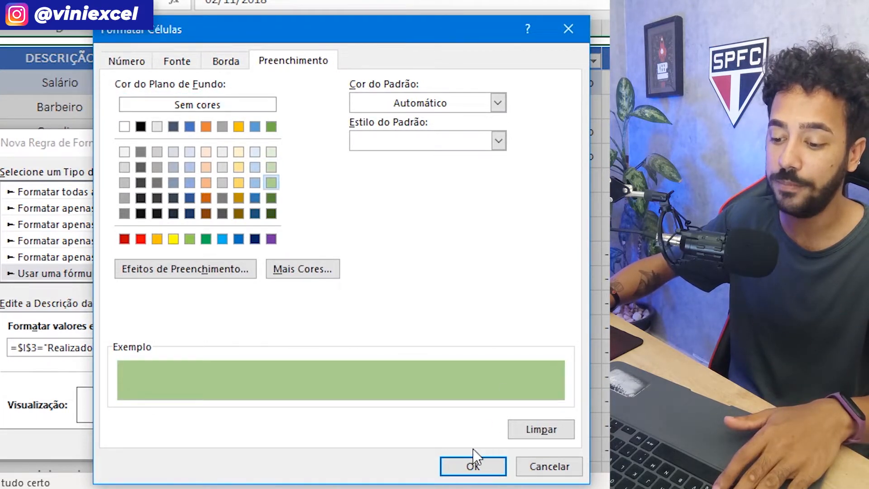
{"action": "left_click", "coordinate": [453, 457]}
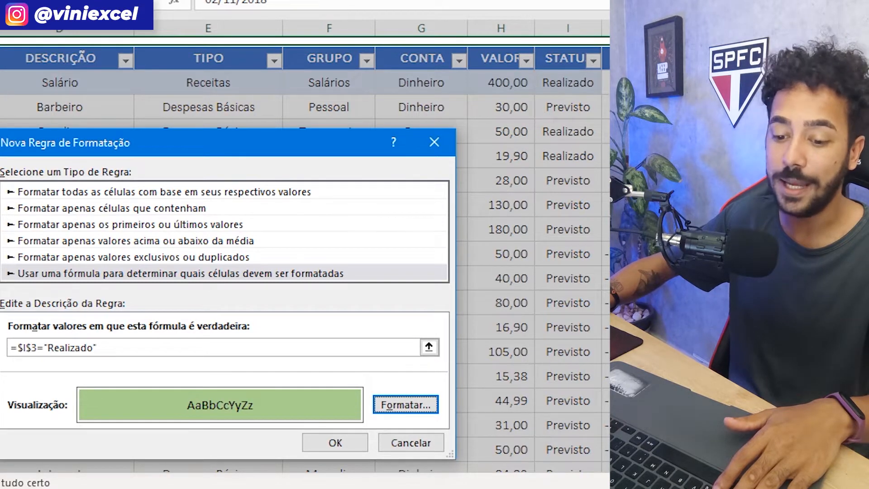
Free the row reference so the rule formula reads =$I3="Realizado", and apply the rule to the table
{"action": "left_click", "coordinate": [123, 348]}
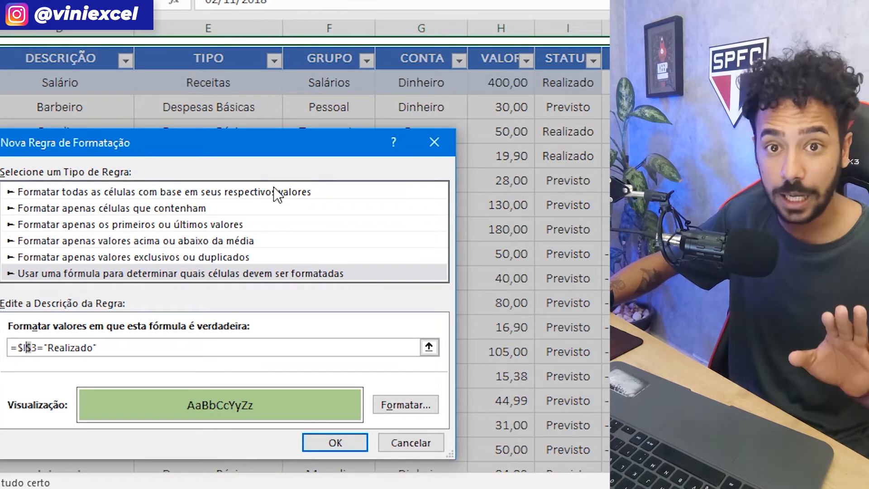
{"action": "left_click", "coordinate": [27, 347]}
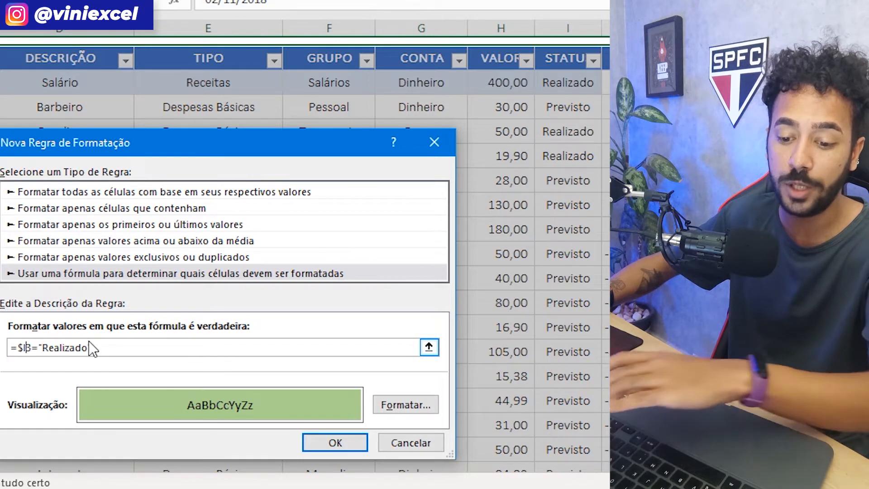
{"action": "key", "text": "Delete"}
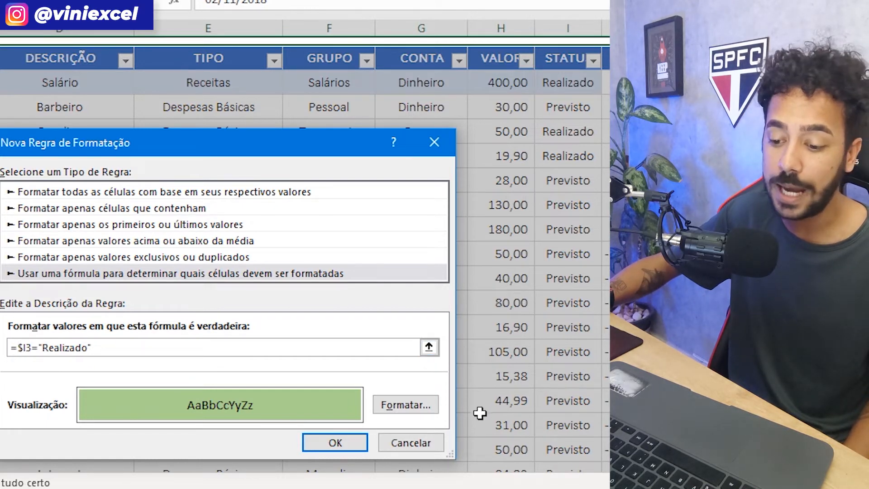
{"action": "left_click", "coordinate": [354, 442]}
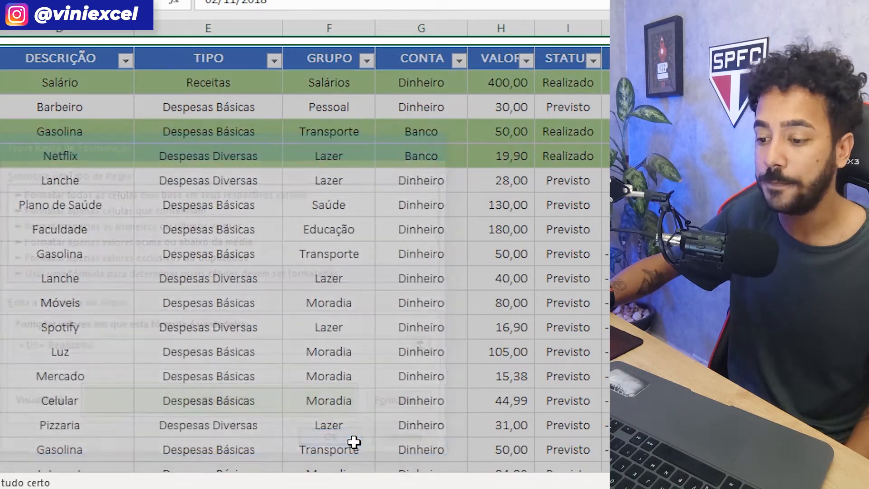
{"action": "left_click", "coordinate": [355, 327]}
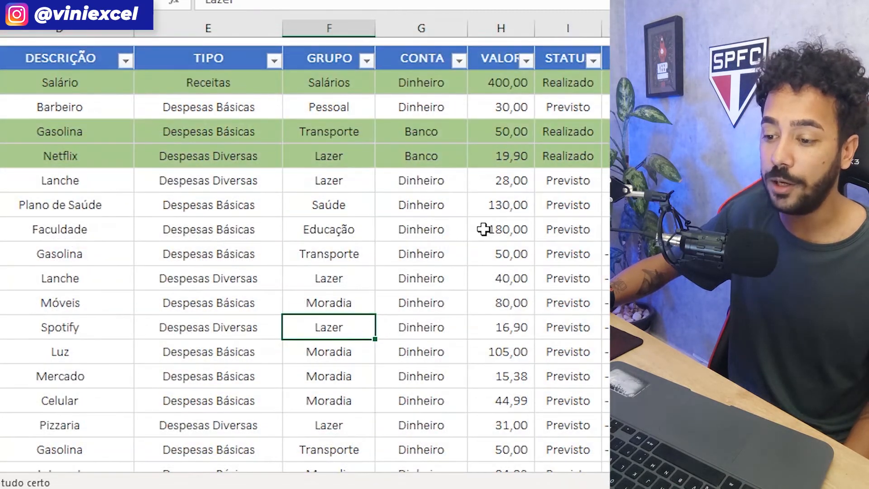
{"action": "left_click", "coordinate": [563, 80]}
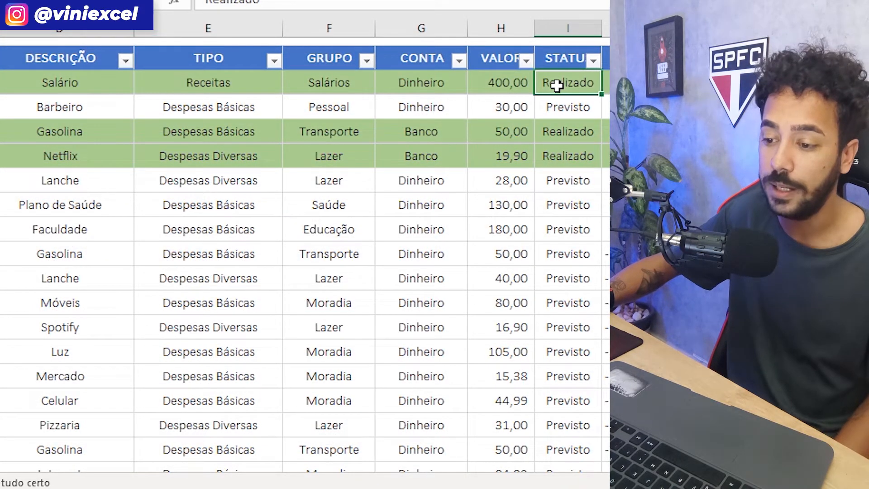
{"action": "left_click", "coordinate": [554, 107]}
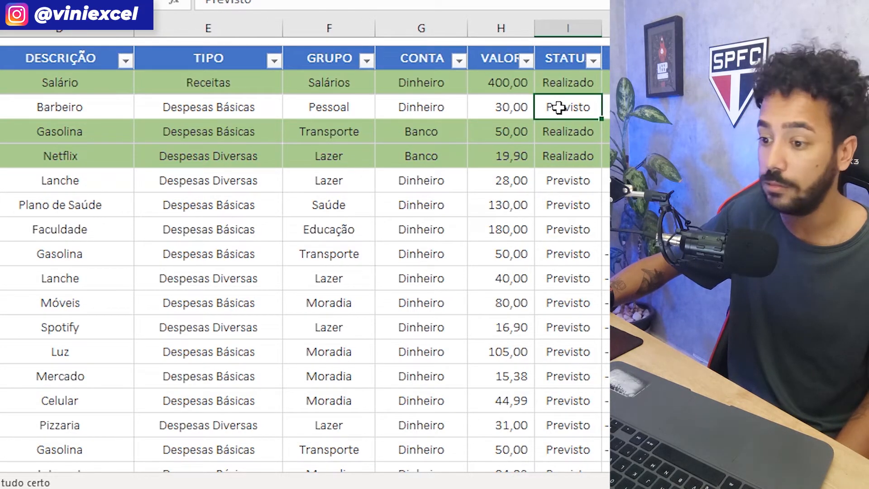
{"action": "left_click", "coordinate": [578, 131]}
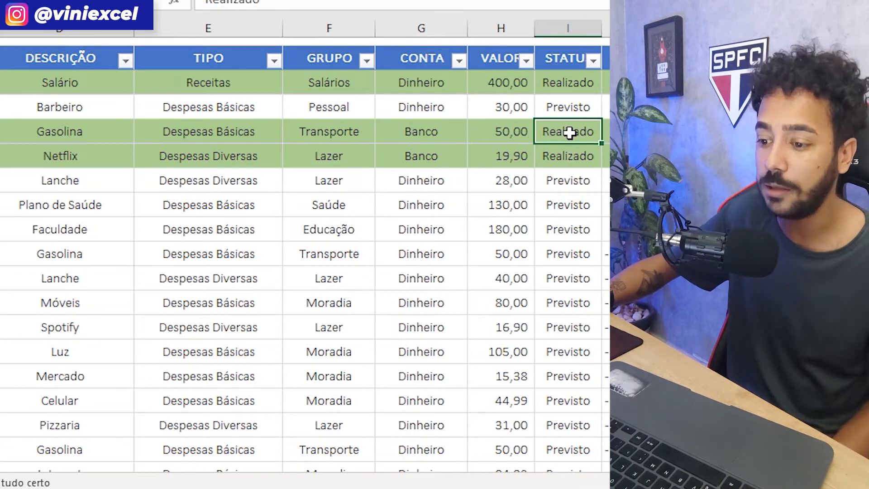
{"action": "left_click_drag", "start_coordinate": [574, 136], "coordinate": [2, 136]}
{"action": "left_click", "coordinate": [422, 187]}
Set the status to Realizado in the six consecutive rows from Plano de Saúde down to Spotify
{"action": "left_click", "coordinate": [585, 206]}
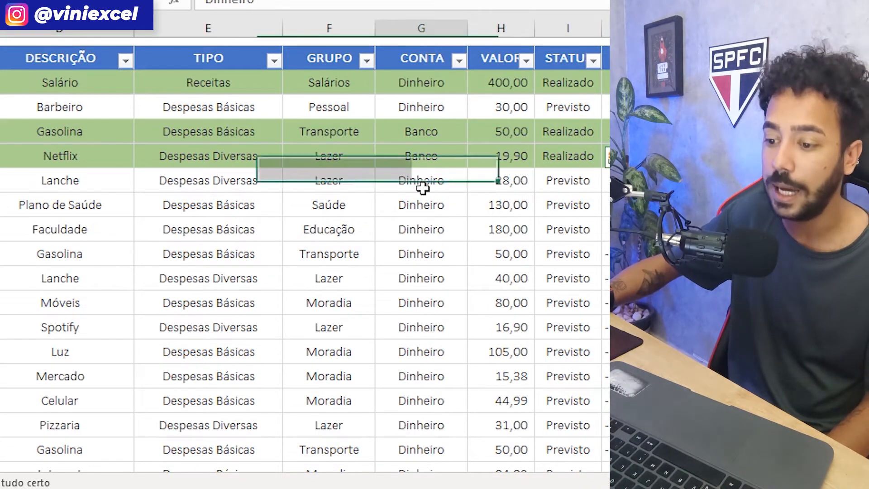
{"action": "type", "text": "r"}
{"action": "key", "text": "Return"}
{"action": "key", "text": "r"}
{"action": "key", "text": "Return"}
{"action": "key", "text": "r"}
{"action": "key", "text": "Return"}
{"action": "type", "text": "r"}
{"action": "key", "text": "Return"}
{"action": "type", "text": "r"}
{"action": "key", "text": "Return"}
{"action": "type", "text": "r"}
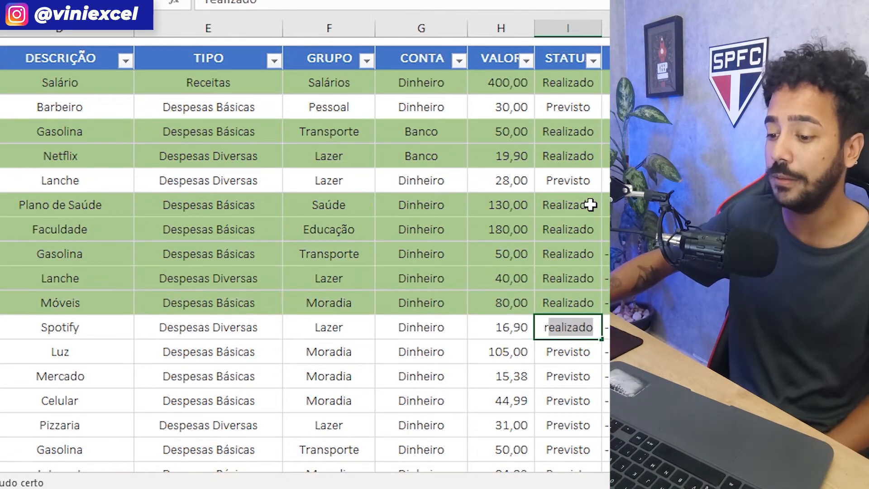
{"action": "left_click", "coordinate": [438, 324]}
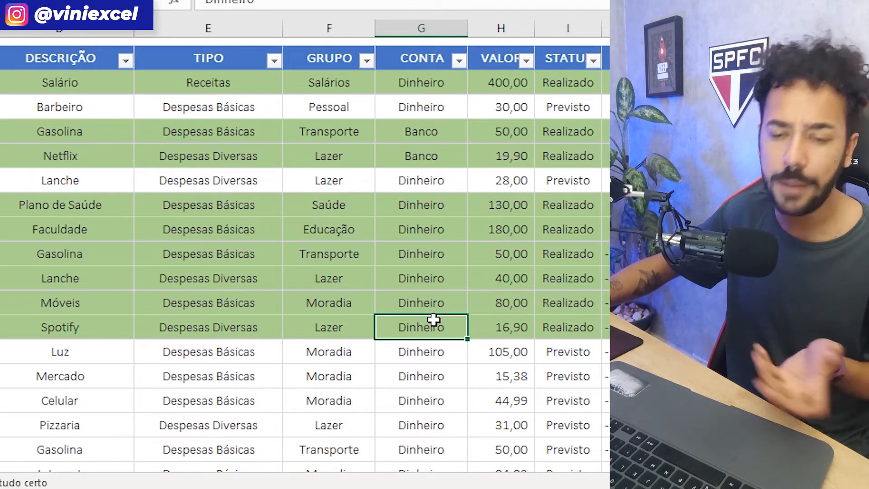
Select the whole table again and start another conditional formatting rule that uses a formula to determine which cells to format
{"action": "left_click", "coordinate": [0, 140]}
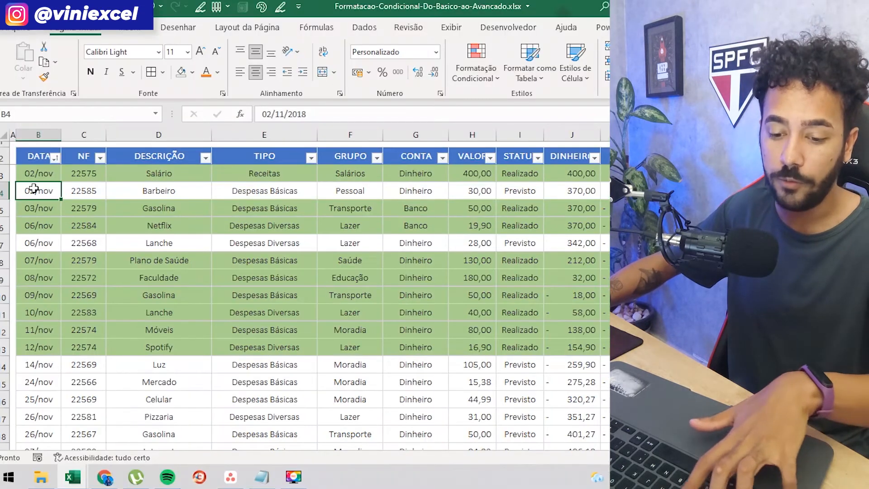
{"action": "key", "text": "ctrl+a"}
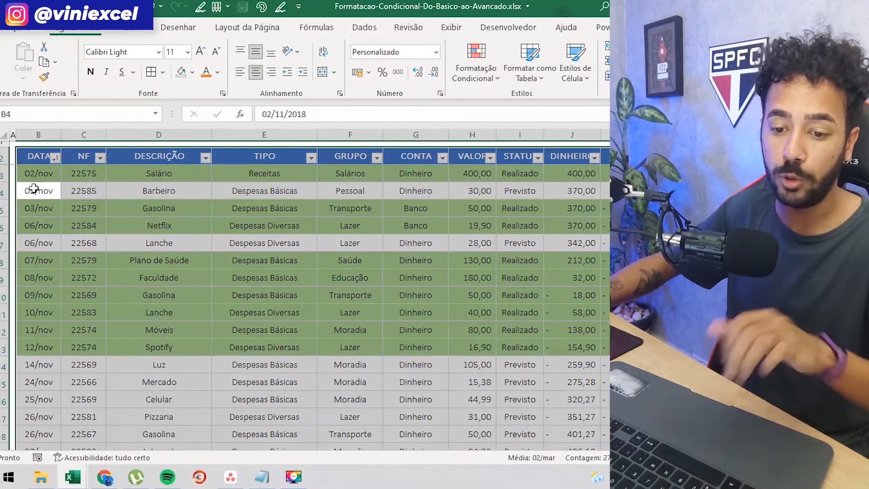
{"action": "left_click", "coordinate": [474, 73]}
{"action": "left_click", "coordinate": [504, 255]}
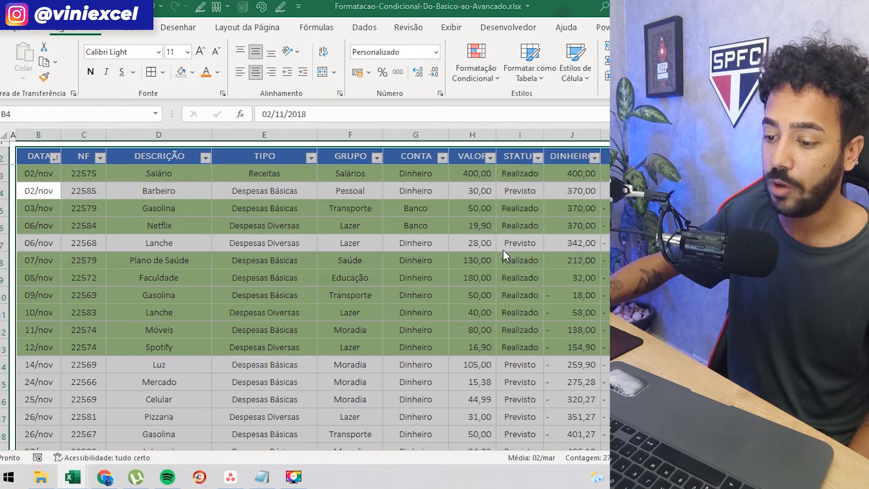
{"action": "left_click", "coordinate": [156, 295]}
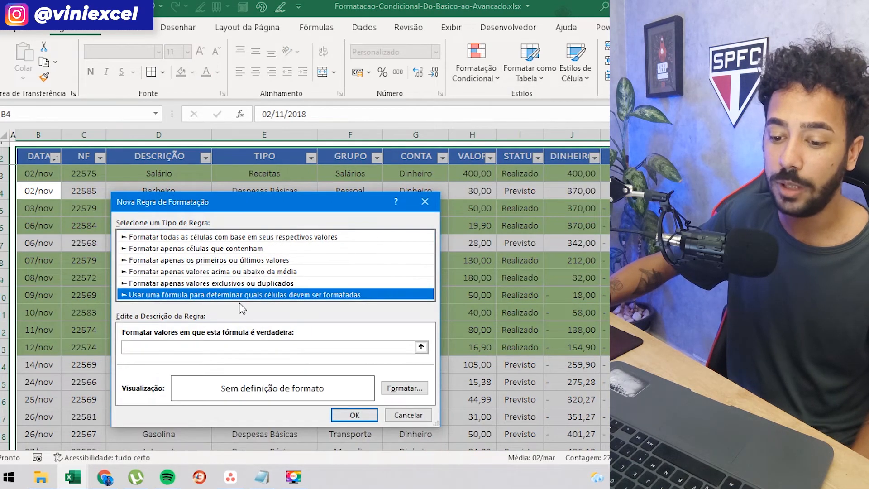
Enter the rule formula =$I3="Previsto", referencing the first status cell with only its column locked
{"action": "left_click", "coordinate": [192, 349]}
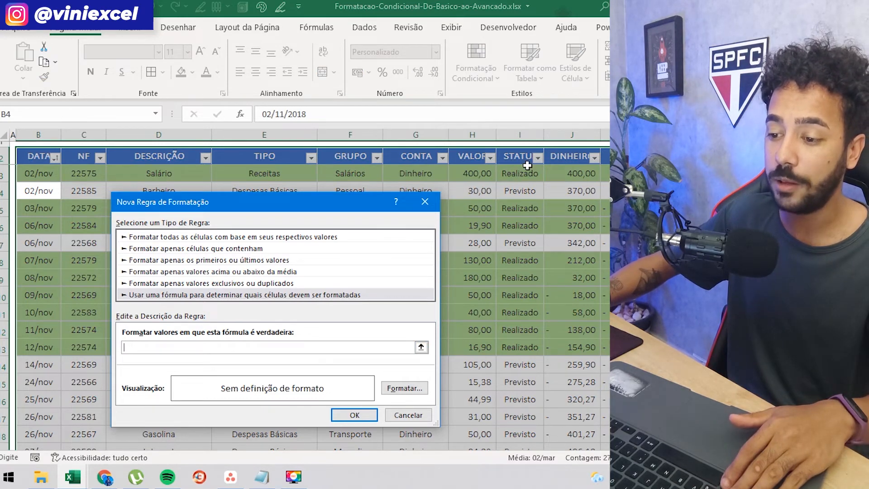
{"action": "left_click", "coordinate": [515, 171]}
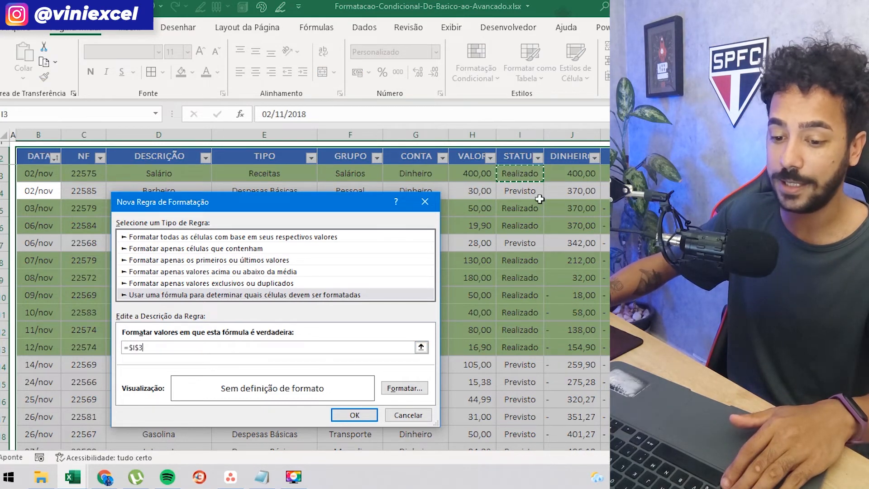
{"action": "left_click", "coordinate": [138, 347]}
{"action": "key", "text": "BackSpace"}
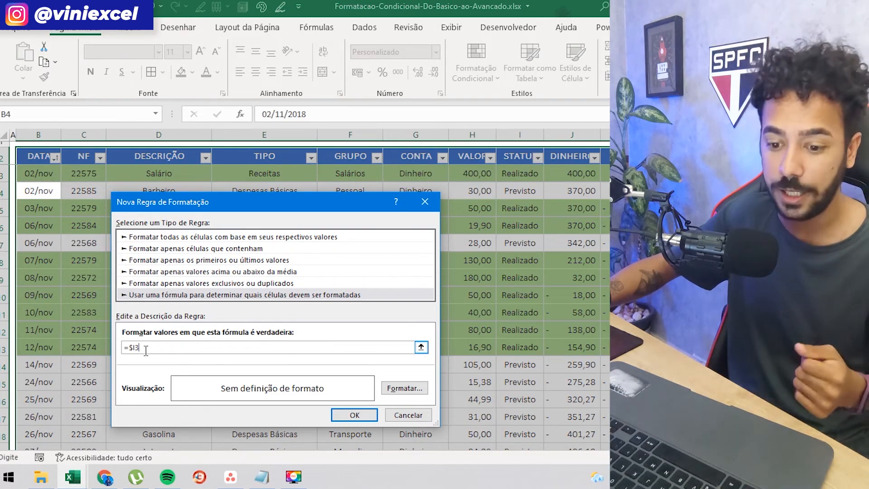
{"action": "type", "text": "="}
{"action": "key", "text": "Up"}
{"action": "key", "text": "BackSpace"}
{"action": "key", "text": "BackSpace"}
{"action": "key", "text": "BackSpace"}
{"action": "key", "text": "BackSpace"}
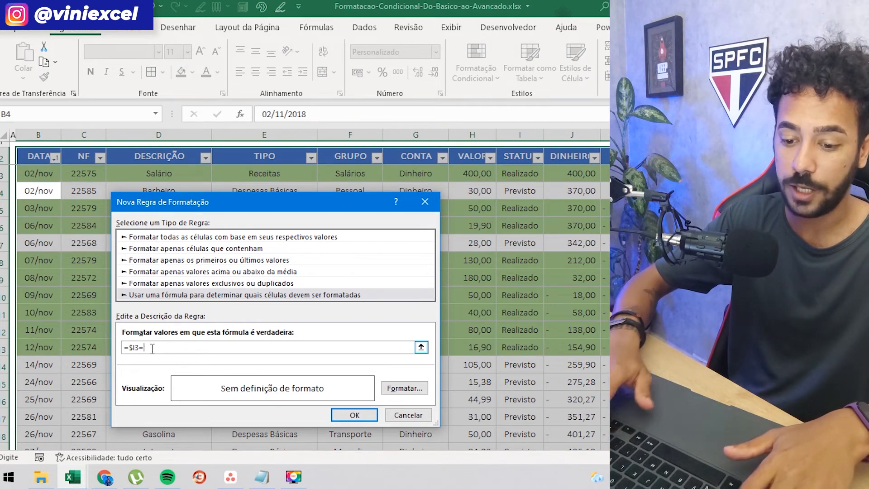
{"action": "type", "text": "\""}
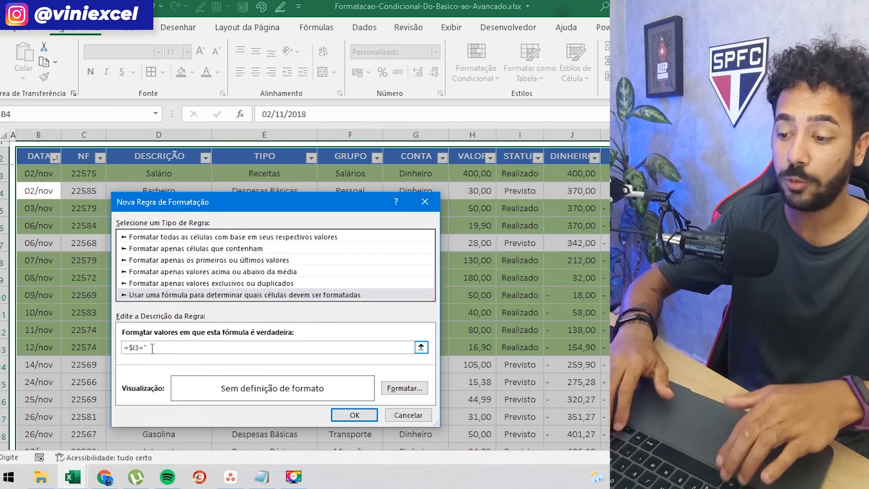
{"action": "type", "text": "Previsto\""}
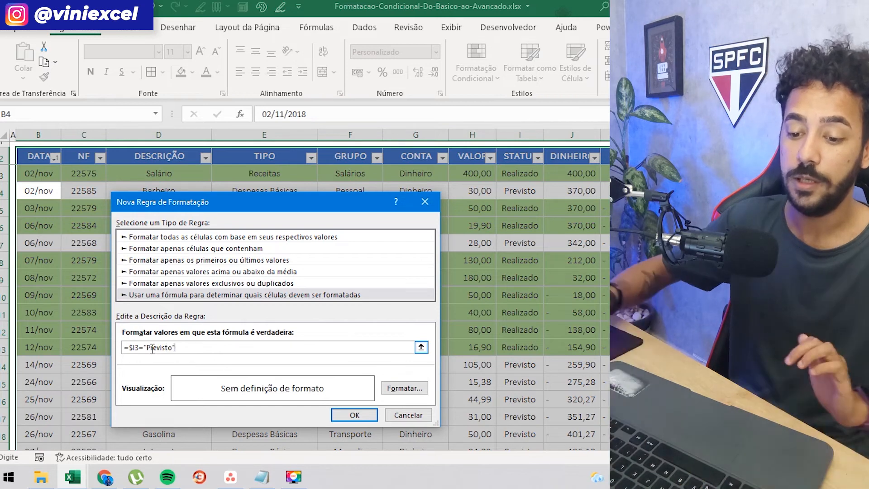
Give the Previsto rule a light gold background fill and apply it to the table
{"action": "left_click", "coordinate": [404, 390]}
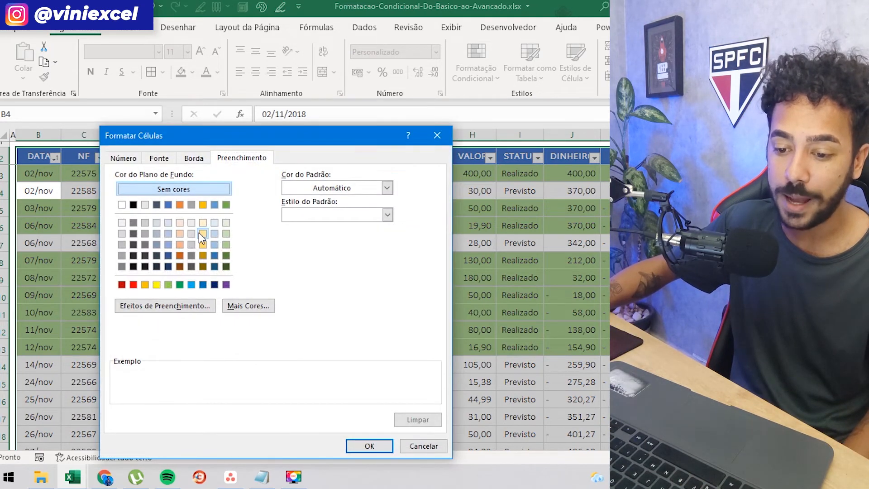
{"action": "left_click", "coordinate": [202, 233]}
{"action": "left_click", "coordinate": [367, 447]}
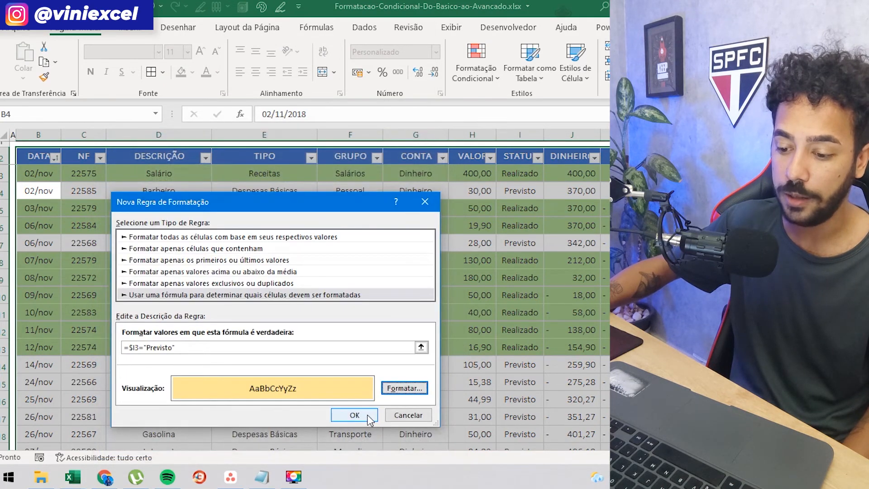
{"action": "left_click", "coordinate": [364, 414]}
{"action": "left_click", "coordinate": [284, 330]}
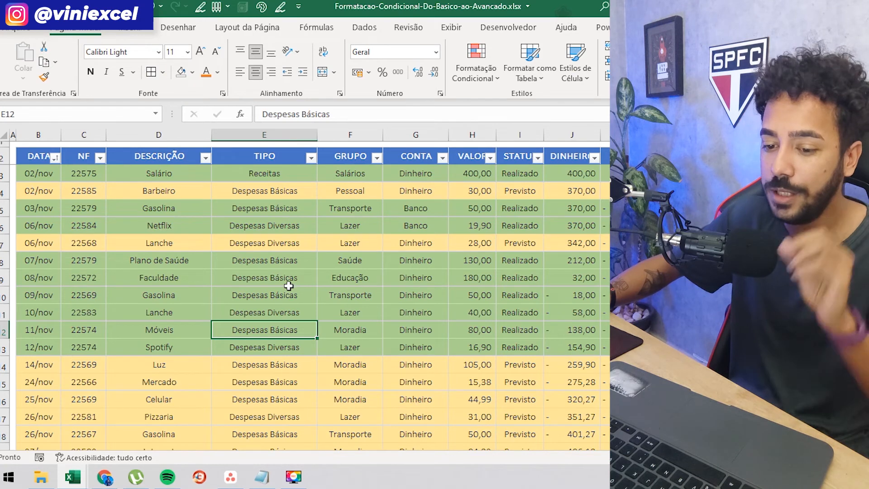
Change the status of the Barbeiro row to Realizado and of the 03/nov Gasolina row to Previsto
{"action": "left_click", "coordinate": [524, 190]}
{"action": "type", "text": "r"}
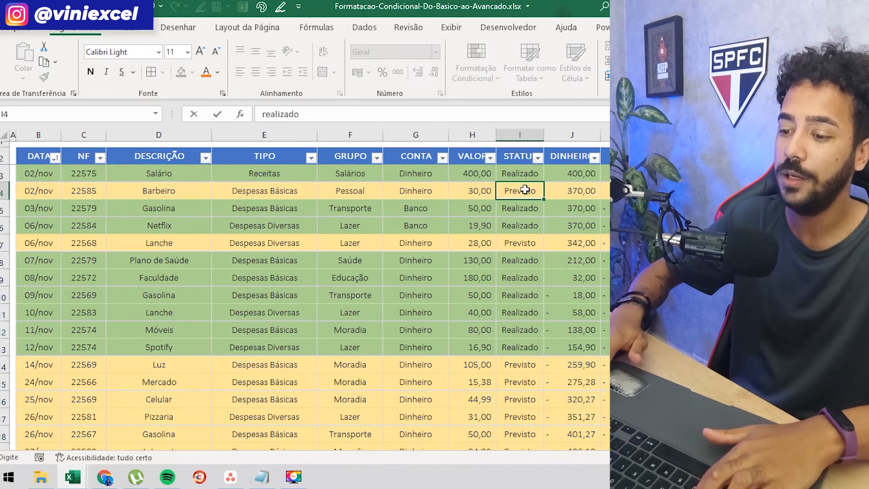
{"action": "key", "text": "Return"}
{"action": "type", "text": "previsto"}
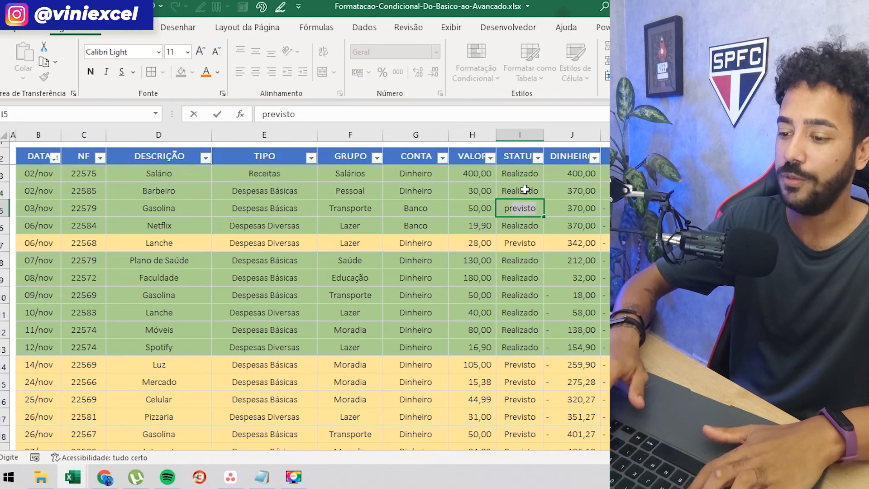
{"action": "key", "text": "Return"}
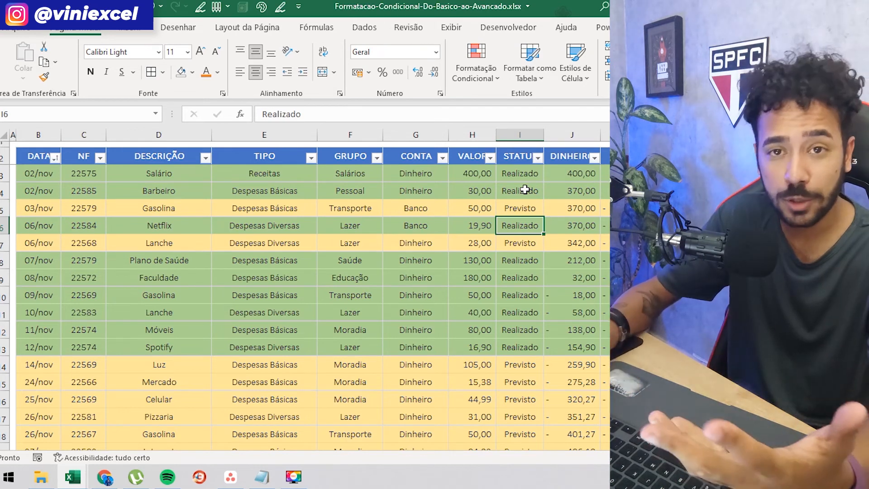